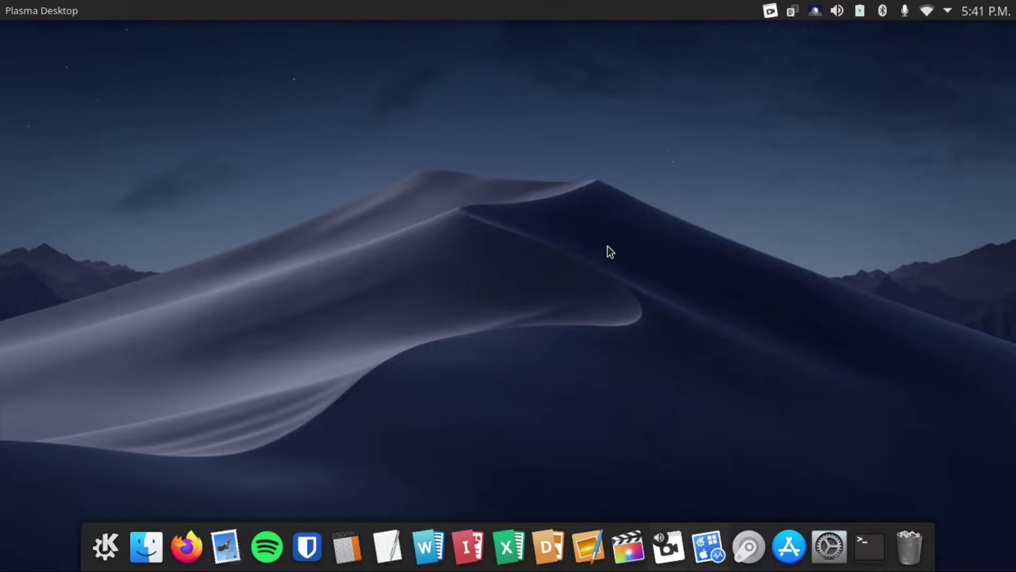
Launch Krfb by searching 'kr' in the application launcher
{"action": "key", "text": "super"}
{"action": "type", "text": "kr"}
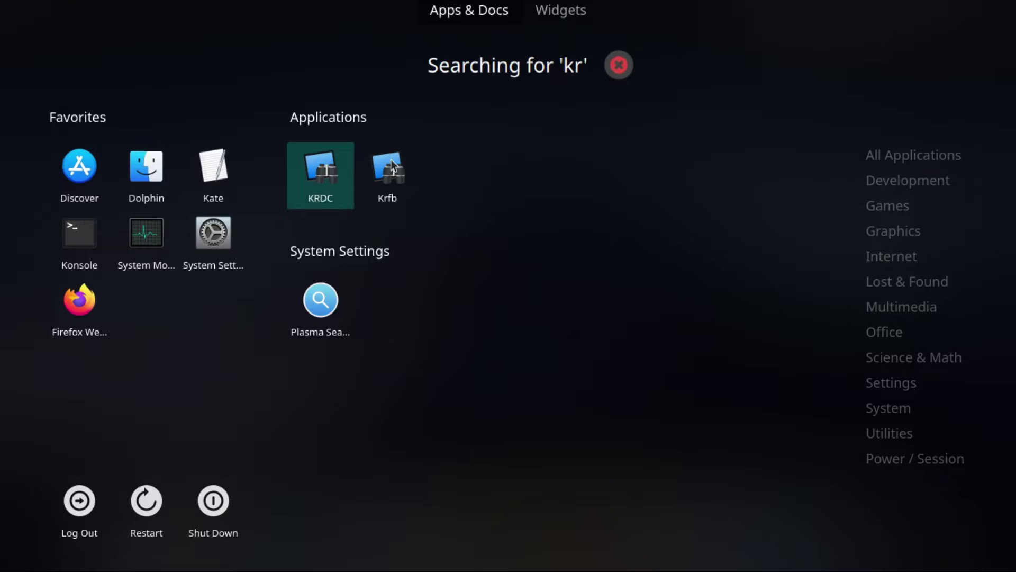
{"action": "left_click", "coordinate": [389, 167]}
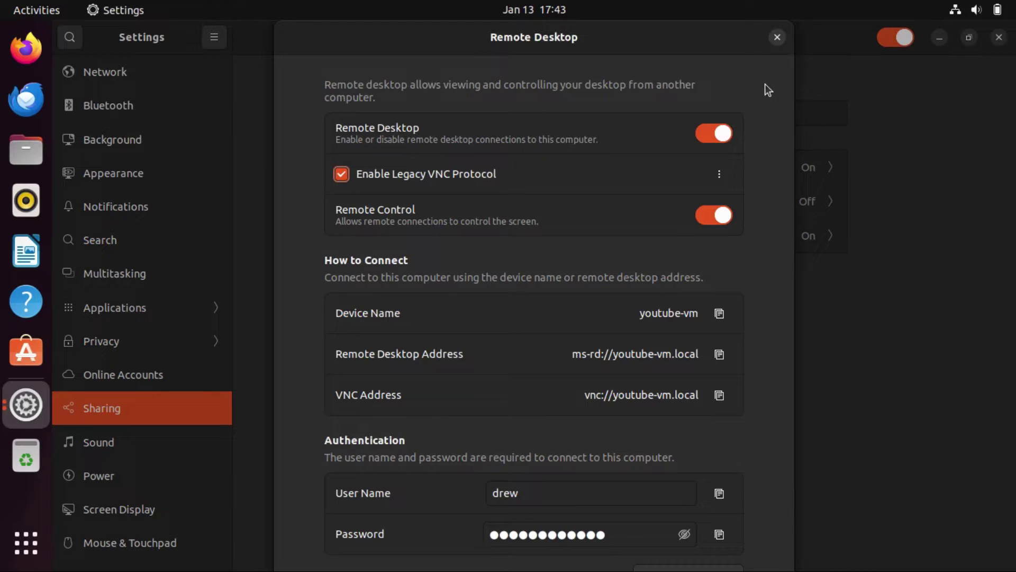
Open Remote Desktop settings, check the legacy VNC access options, and reveal the password
{"action": "key", "text": "Escape"}
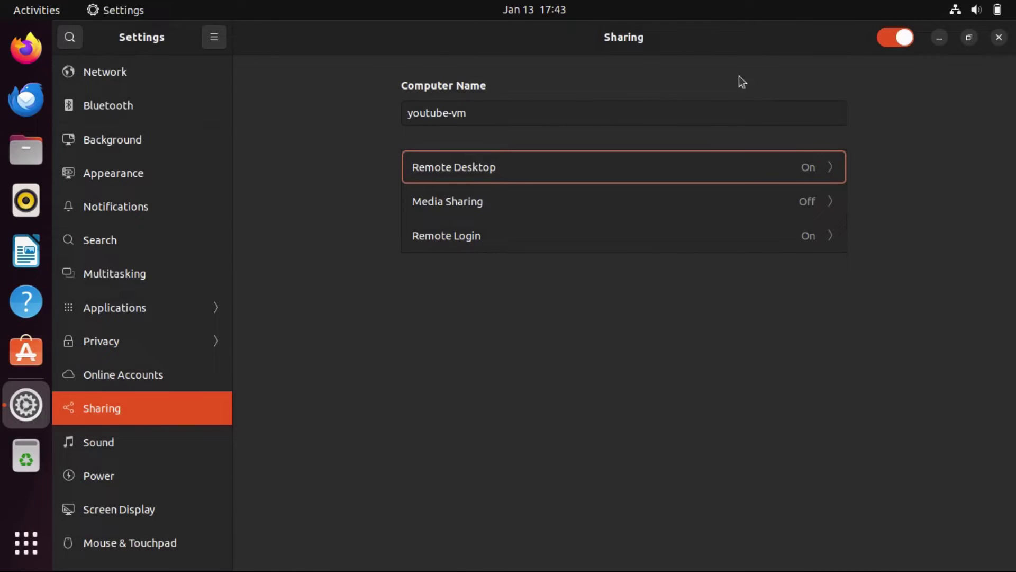
{"action": "left_click", "coordinate": [520, 175]}
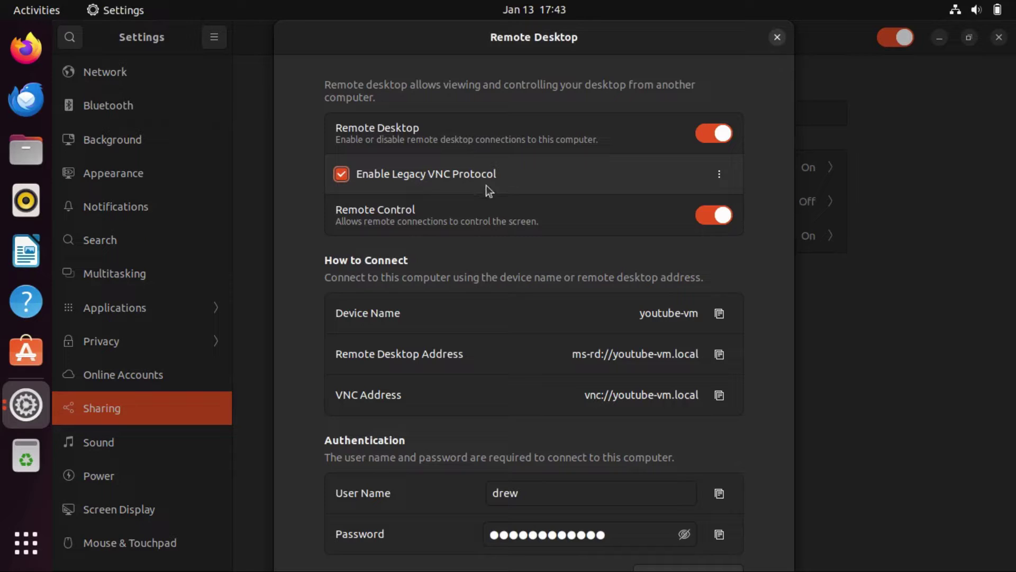
{"action": "left_click", "coordinate": [719, 174]}
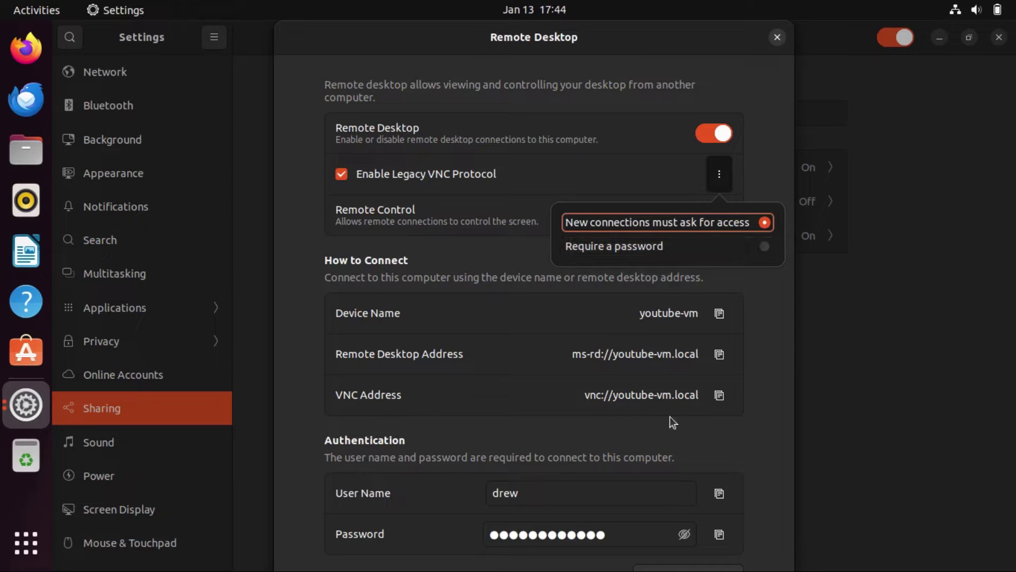
{"action": "left_click", "coordinate": [733, 464]}
{"action": "left_click", "coordinate": [685, 534]}
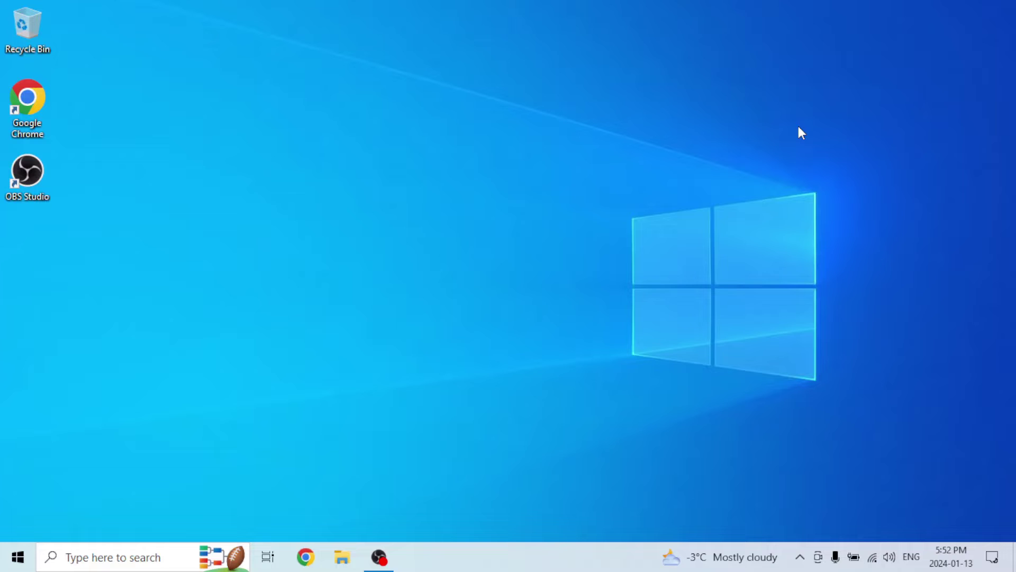
Launch TightVNC Viewer by searching 'tig' in the Start menu
{"action": "left_click", "coordinate": [17, 558]}
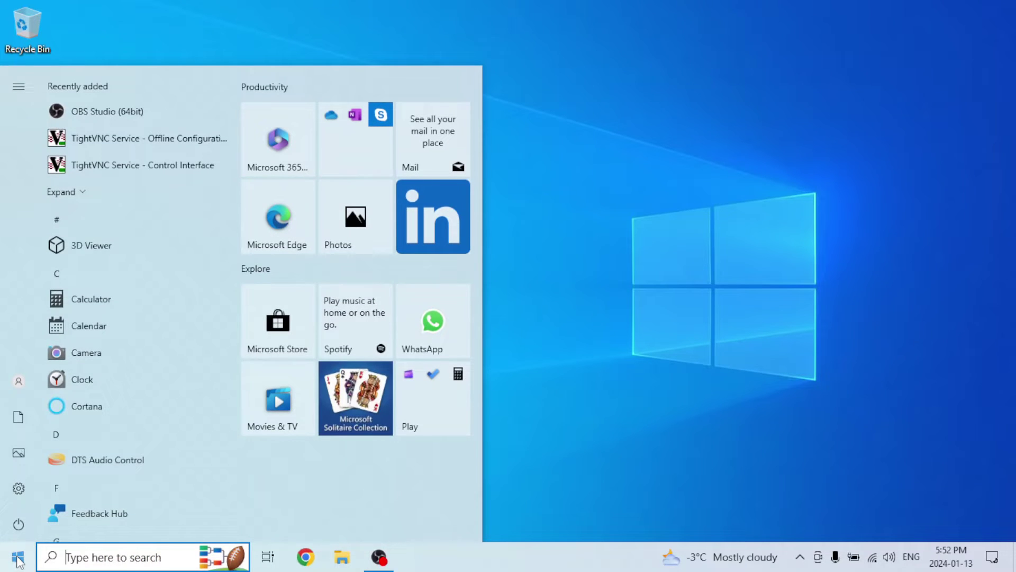
{"action": "type", "text": "tig"}
{"action": "key", "text": "Return"}
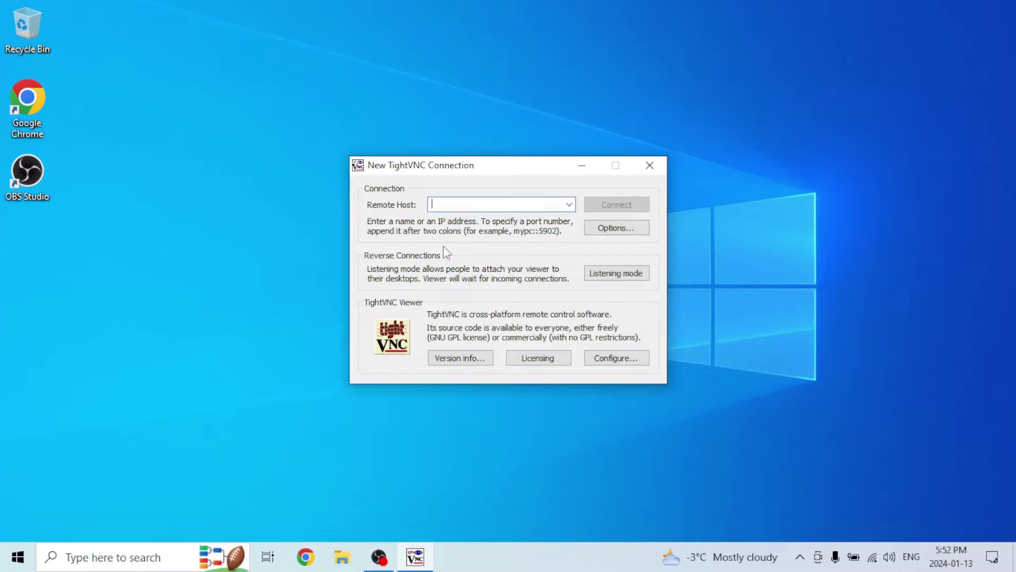
Connect to remote host 192.168.1.36 and enter the VNC password
{"action": "type", "text": "192.168."}
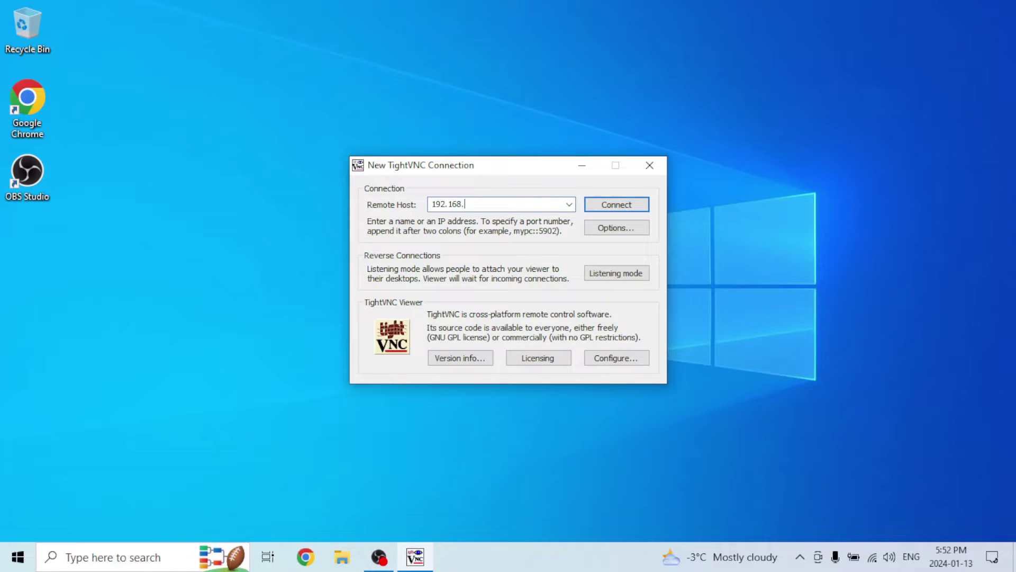
{"action": "type", "text": "1.36"}
{"action": "key", "text": "Return"}
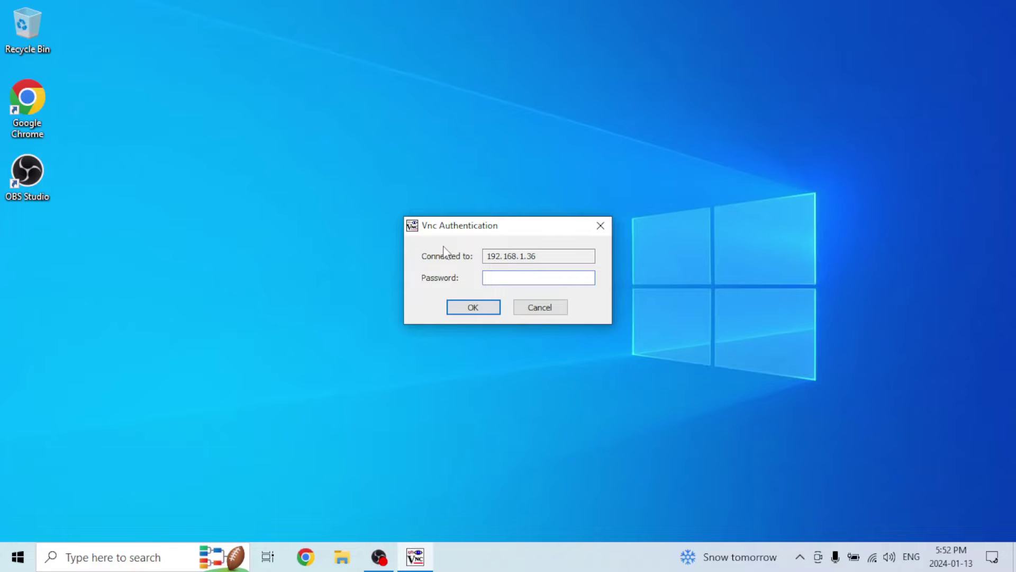
{"action": "type", "text": "12"}
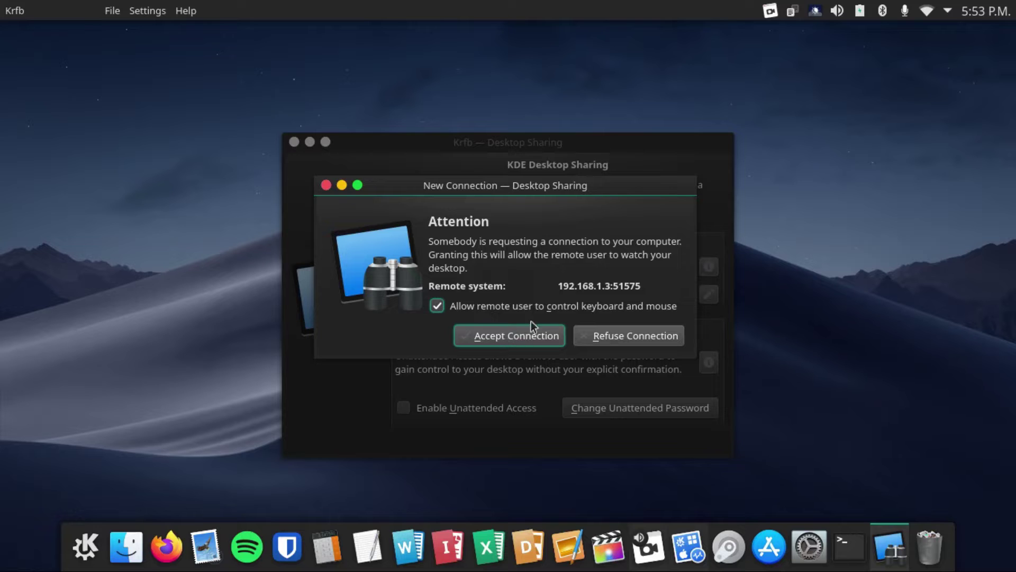
Accept the connection from 192.168.1.3 with keyboard and mouse control allowed
{"action": "left_click", "coordinate": [512, 334]}
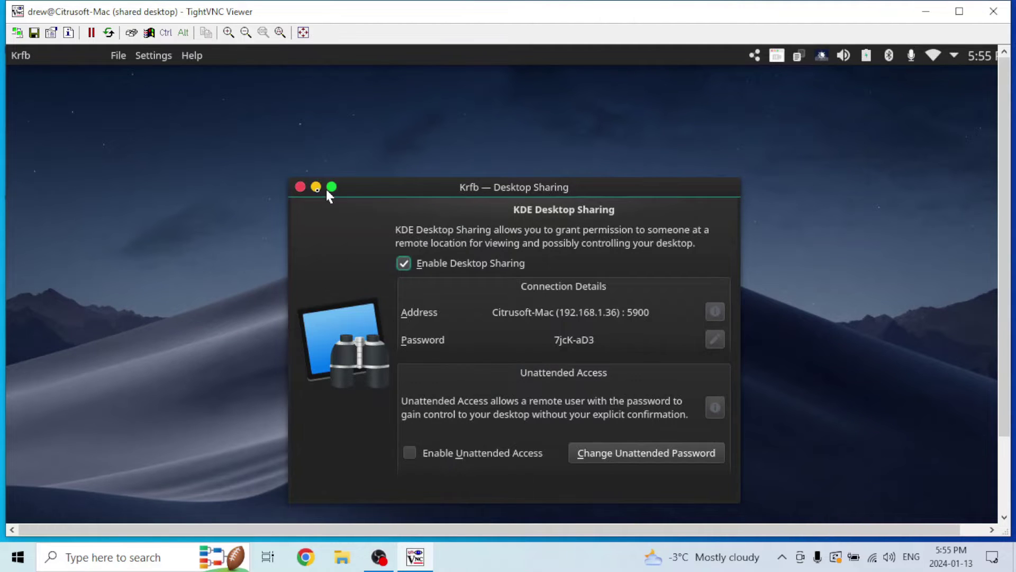
Show the remote desktop full screen, minimize Krfb, and launch LibreOffice Writer
{"action": "left_click", "coordinate": [302, 32]}
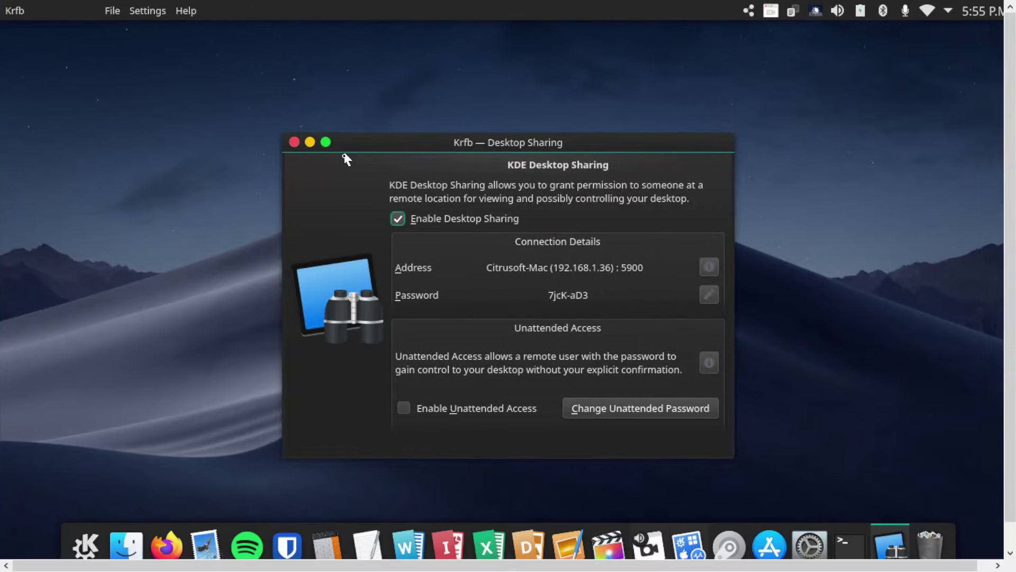
{"action": "left_click", "coordinate": [309, 142]}
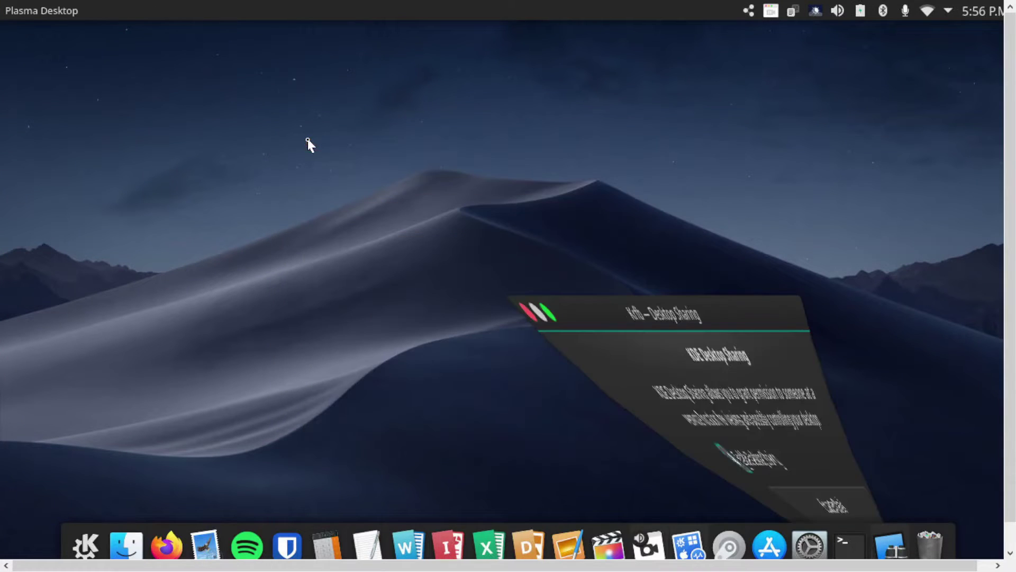
{"action": "left_click", "coordinate": [405, 546]}
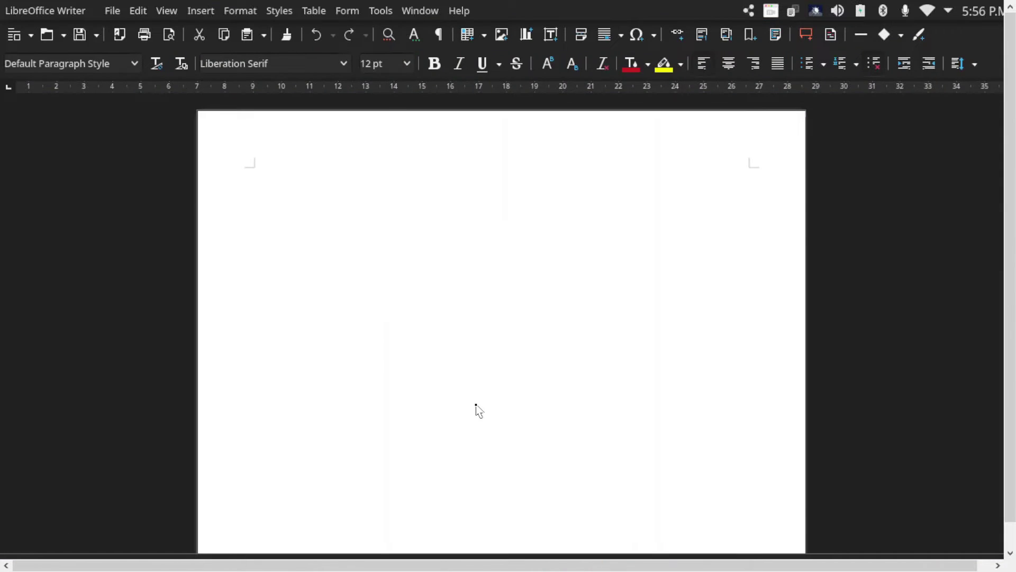
Type 'Here is' in Writer, quit without saving, then disconnect the session
{"action": "type", "text": "He"}
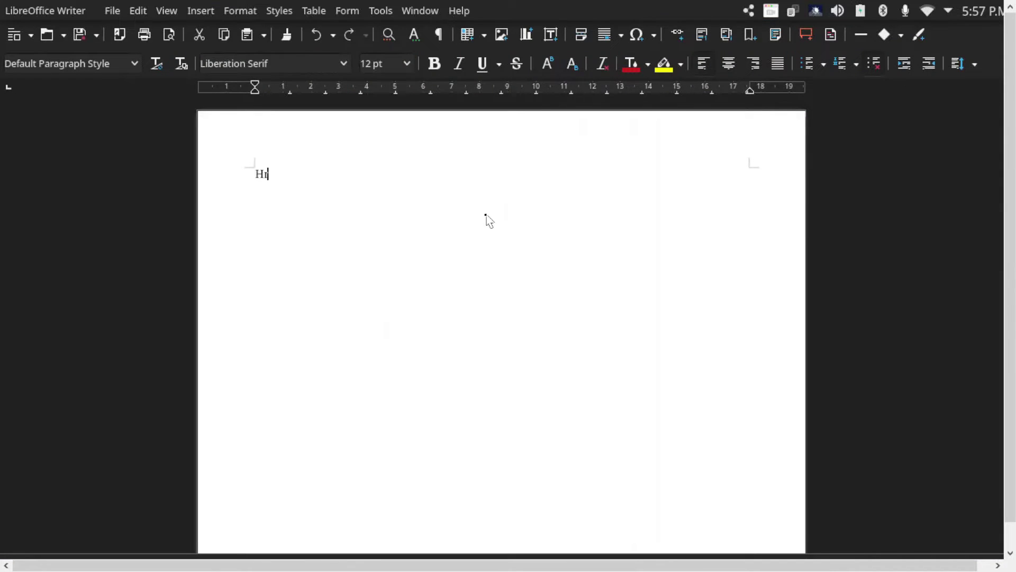
{"action": "key", "text": "BackSpace"}
{"action": "type", "text": "ere is"}
{"action": "key", "text": "ctrl+q"}
{"action": "left_click", "coordinate": [594, 352]}
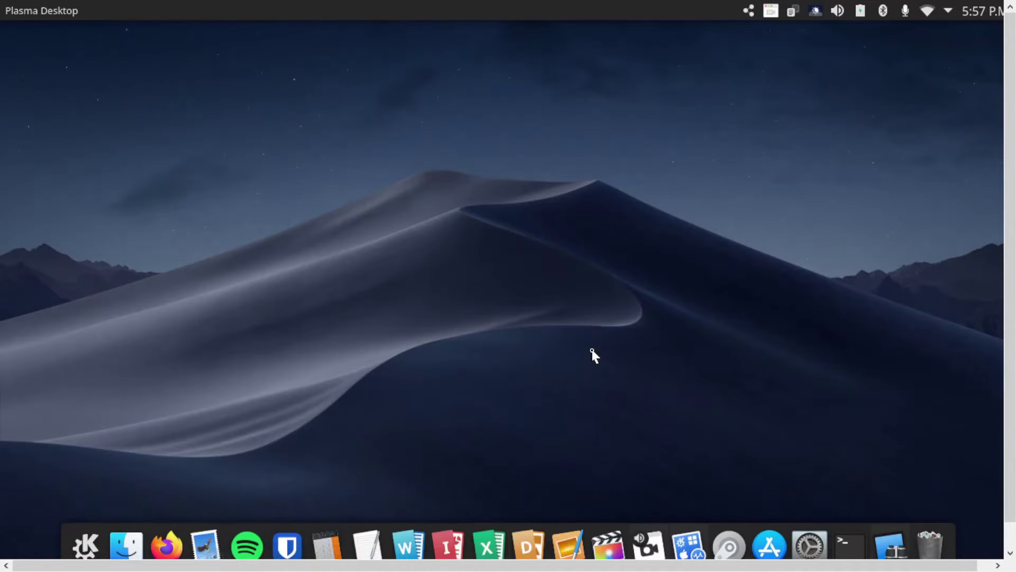
{"action": "left_click", "coordinate": [748, 11]}
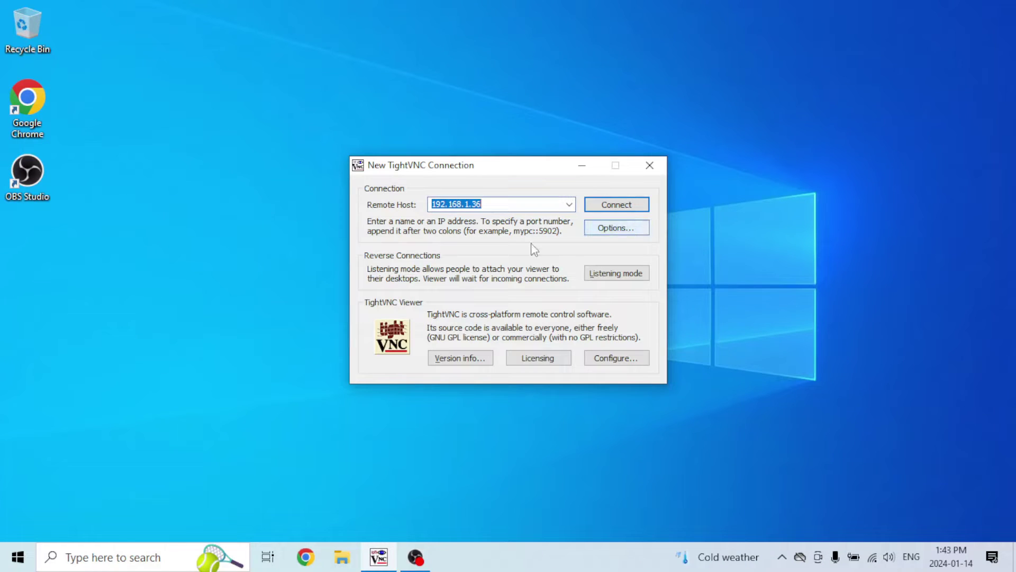
Reconnect with scale left at Auto and Full-screen mode enabled in Options
{"action": "left_click", "coordinate": [609, 233]}
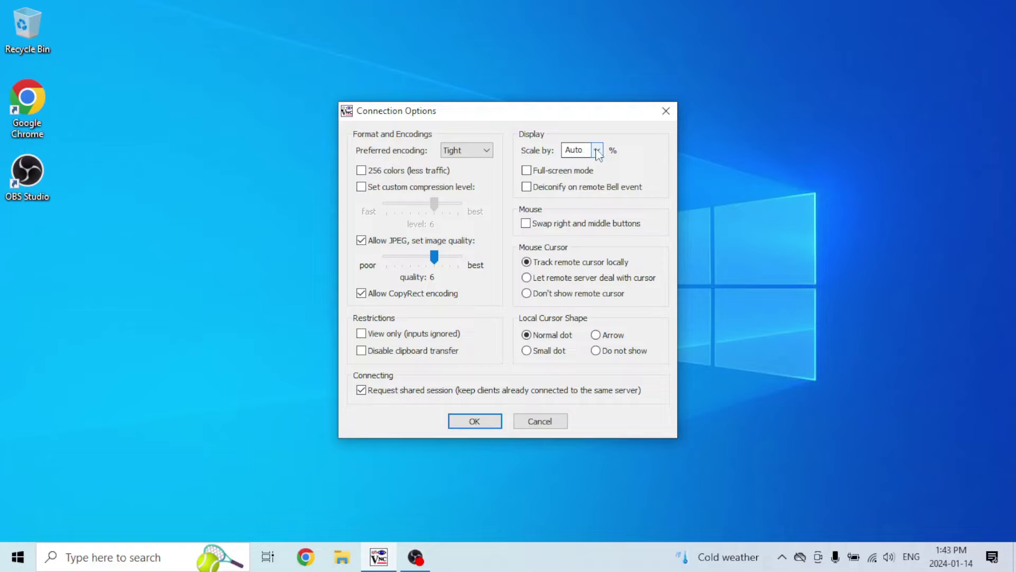
{"action": "left_click", "coordinate": [597, 150]}
{"action": "left_click", "coordinate": [559, 170]}
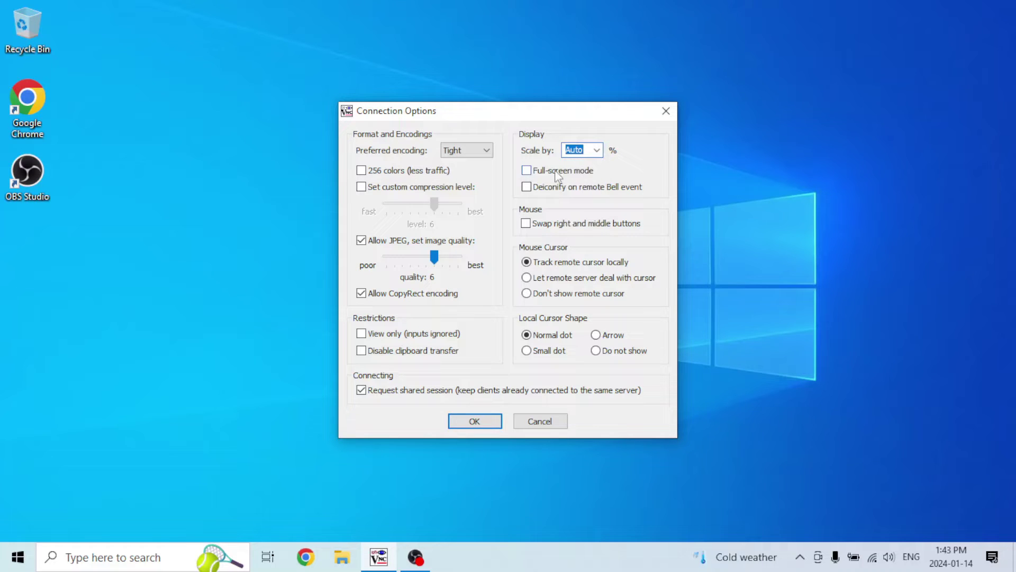
{"action": "left_click", "coordinate": [561, 172]}
{"action": "left_click", "coordinate": [474, 421]}
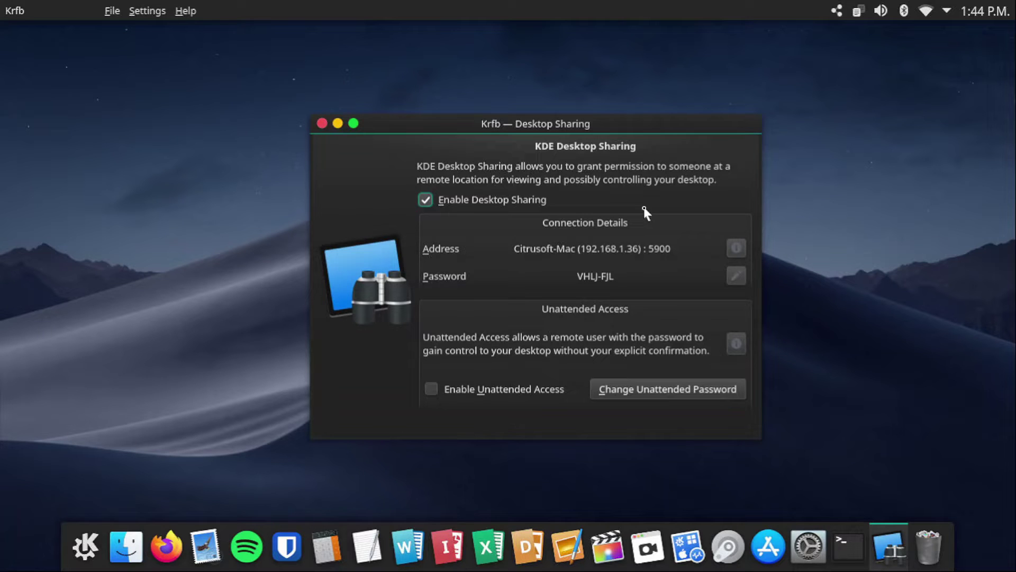
Leave full-screen with Ctrl+Alt+Shift+F and close the TightVNC Viewer window
{"action": "key", "text": "ctrl+alt+shift+f"}
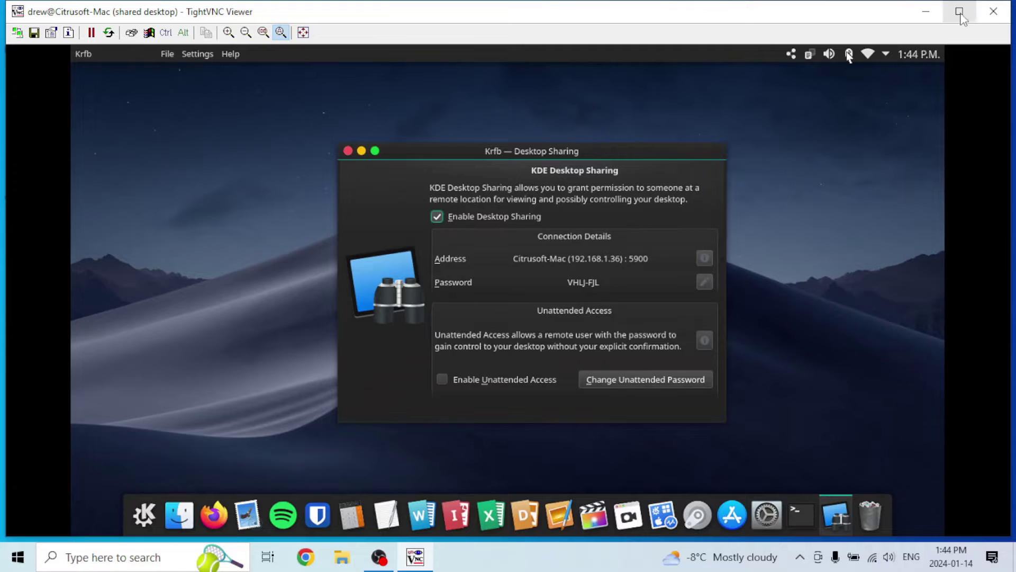
{"action": "left_click", "coordinate": [994, 11]}
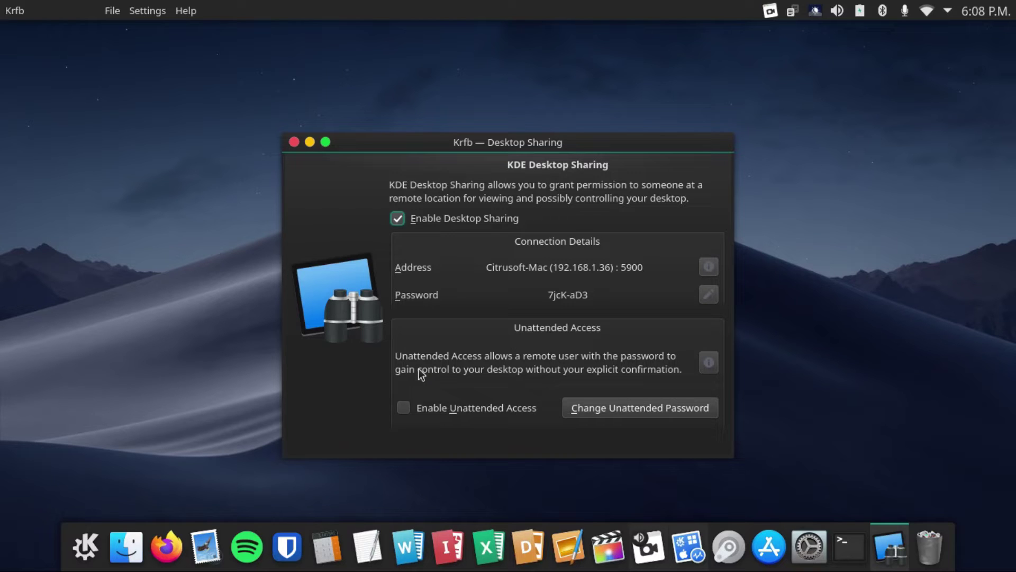
Enable unattended access with a new password, then bring up a Konsole terminal
{"action": "left_click", "coordinate": [404, 410]}
{"action": "left_click", "coordinate": [593, 418]}
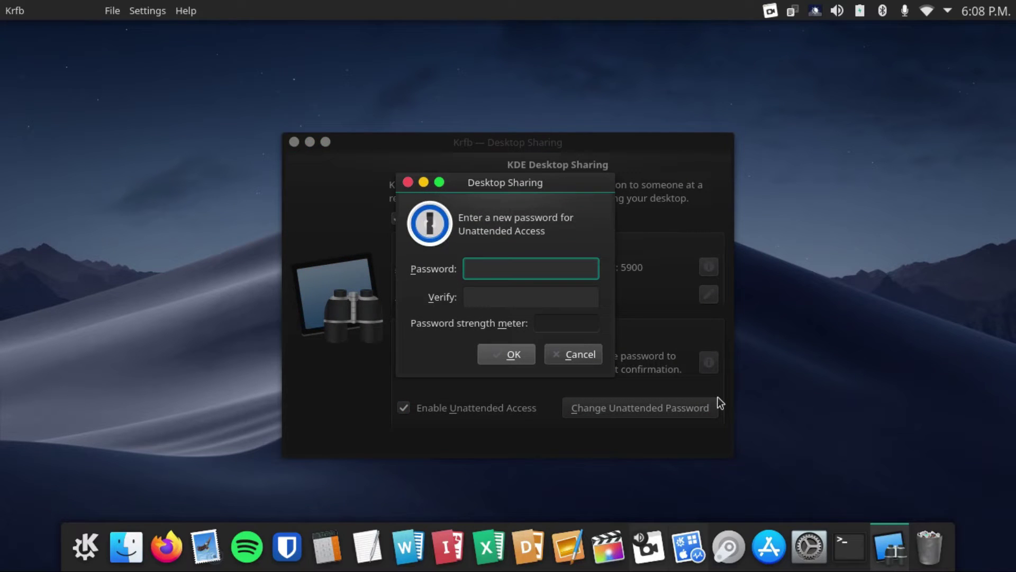
{"action": "type", "text": "a"}
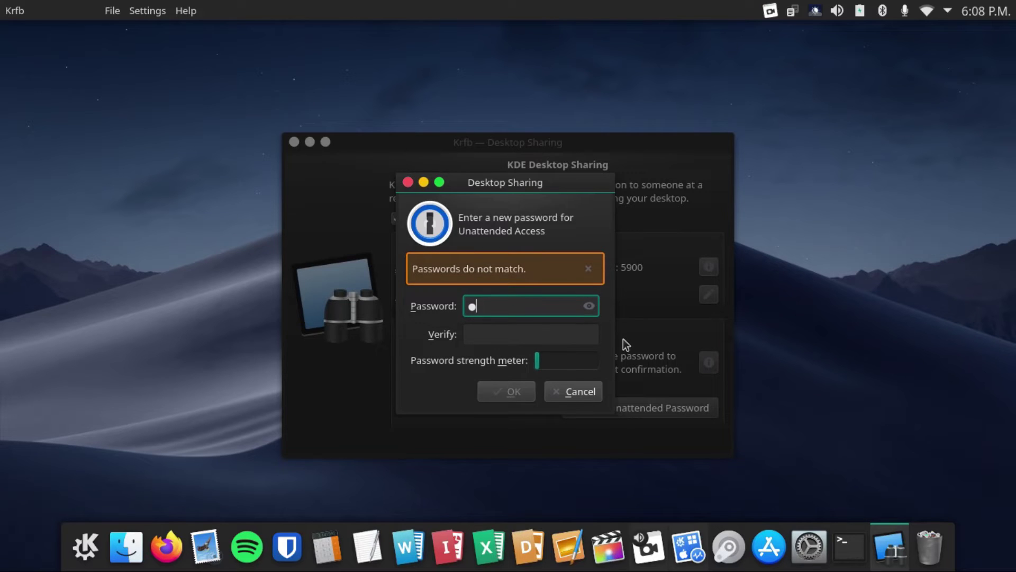
{"action": "key", "text": "BackSpace"}
{"action": "type", "text": "passwd"}
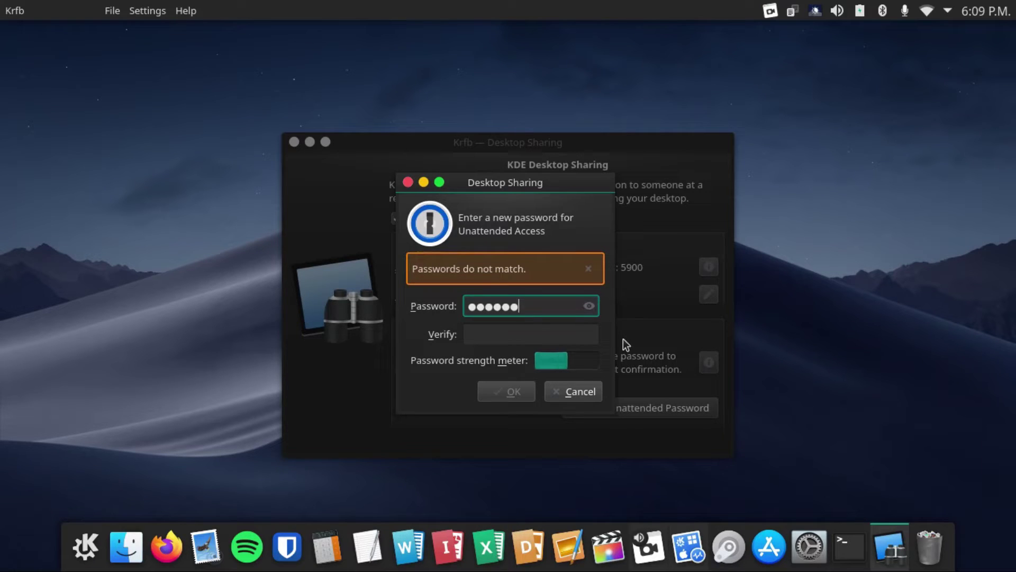
{"action": "type", "text": "passwd1"}
{"action": "left_click", "coordinate": [506, 391]}
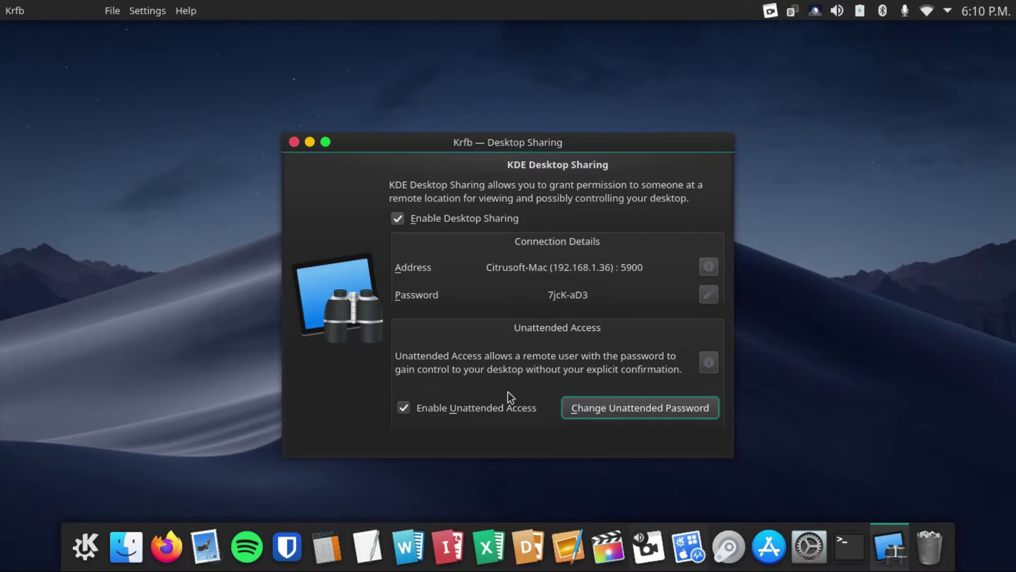
{"action": "key", "text": "ctrl+alt+t"}
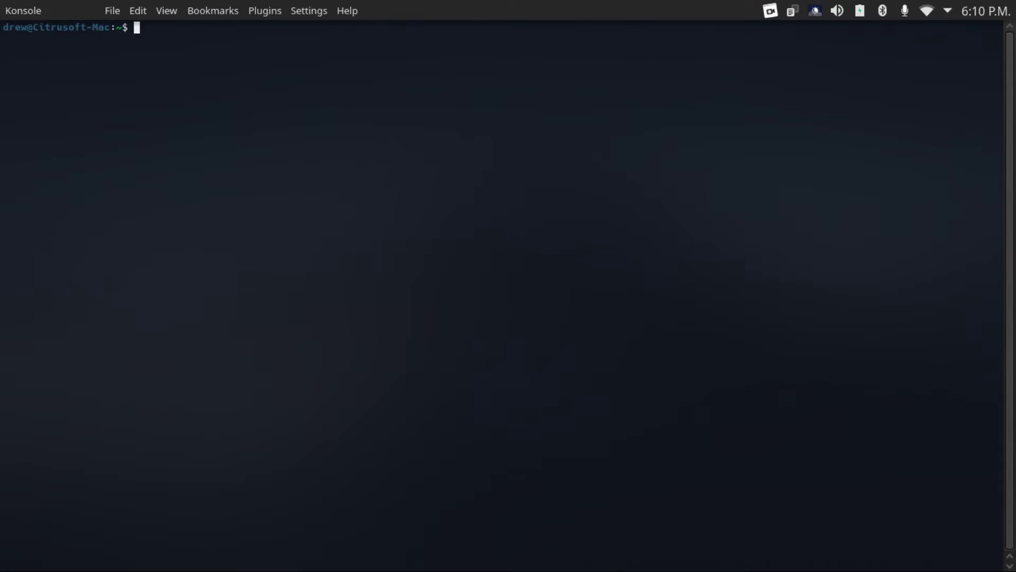
Run 'sudo apt install openssh-server' in Konsole
{"action": "type", "text": "sudo apt inst"}
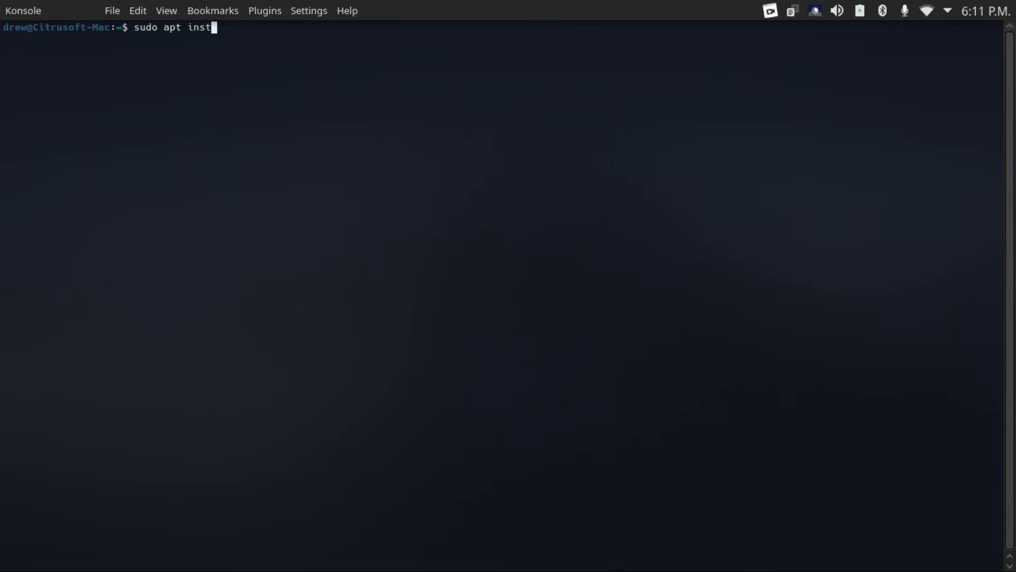
{"action": "type", "text": "all openssh-server"}
{"action": "key", "text": "Return"}
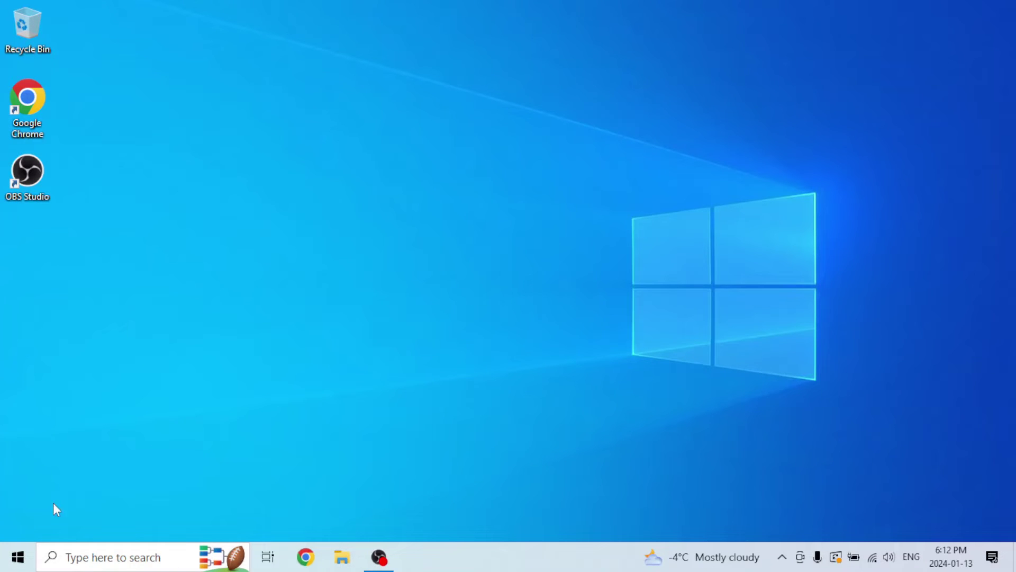
Open Command Prompt from a 'cmd' search and maximize it
{"action": "left_click", "coordinate": [18, 555]}
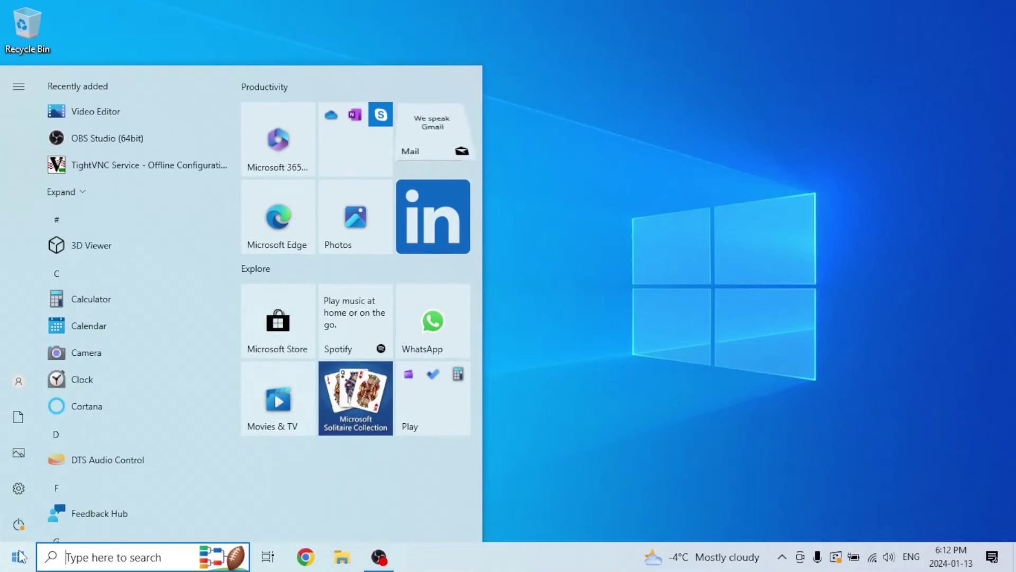
{"action": "type", "text": "cmd"}
{"action": "key", "text": "Return"}
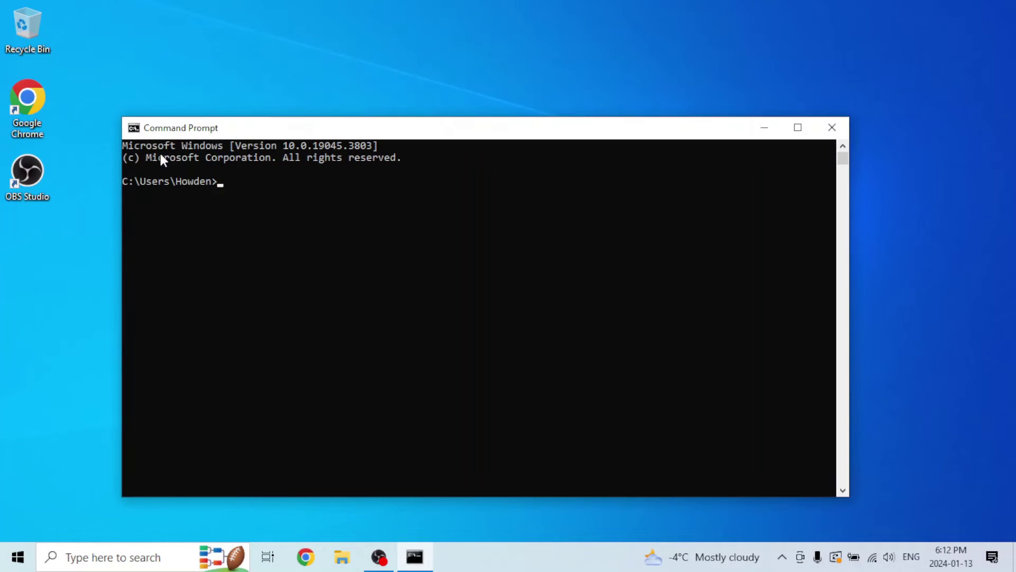
{"action": "left_click", "coordinate": [796, 128]}
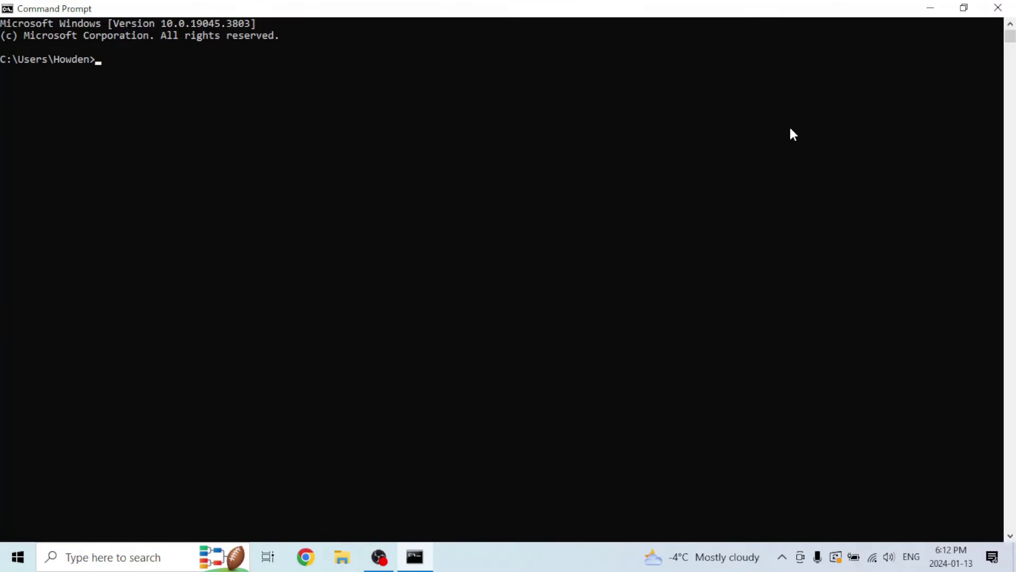
SSH into the user account at 192.168.1.36 with tunnel -L 5900:192.168.1.36:5900, accepting the host key
{"action": "type", "text": "ssh -L 5900"}
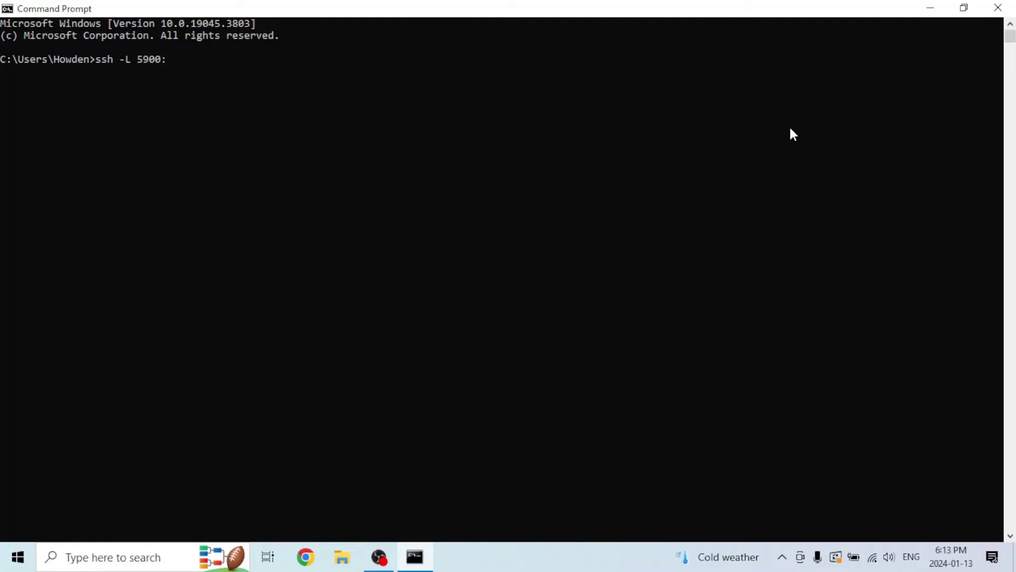
{"action": "type", "text": ":192.168.1.36:5900 drew"}
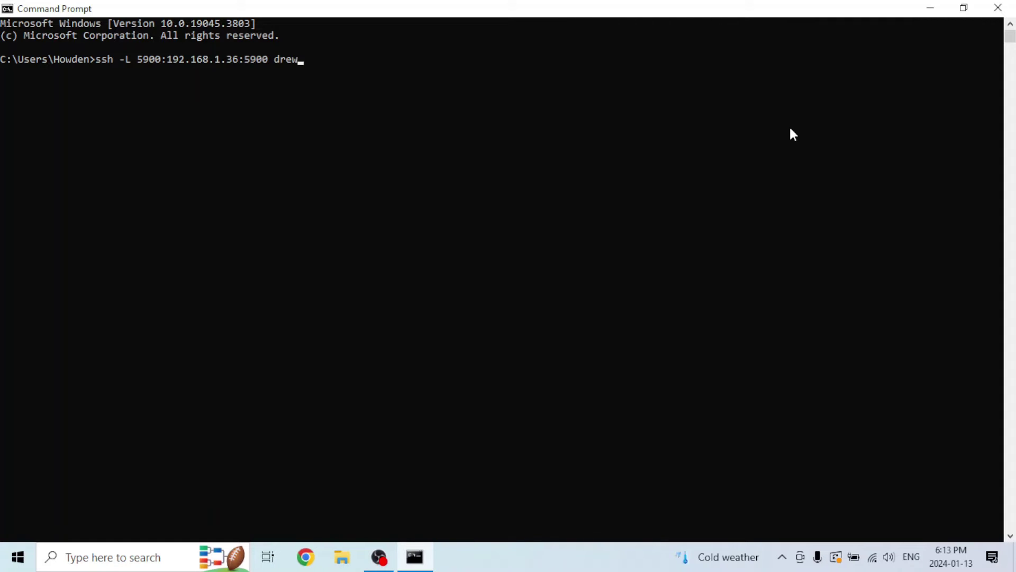
{"action": "type", "text": "@192.168.1.36"}
{"action": "key", "text": "Return"}
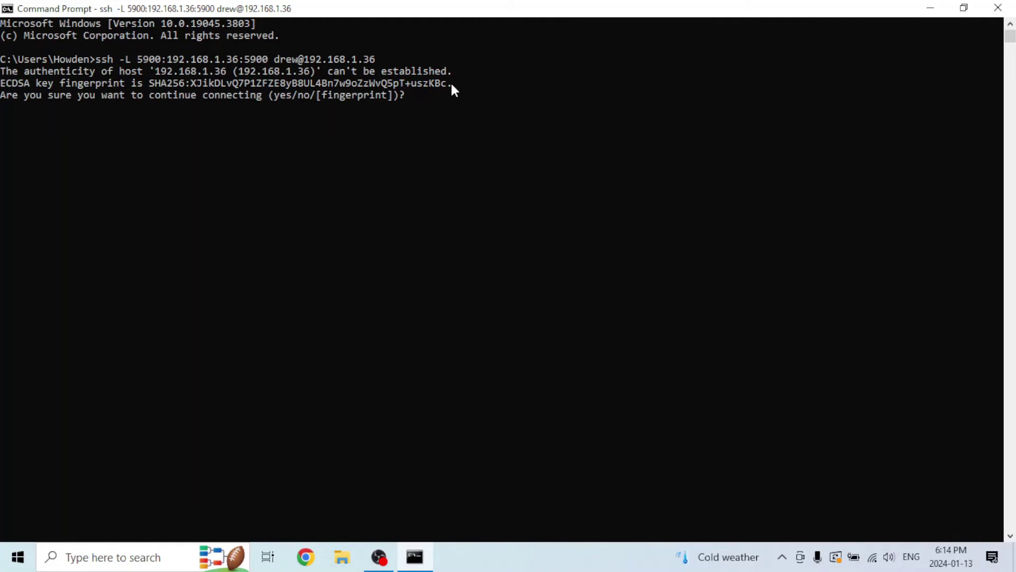
{"action": "type", "text": "yes"}
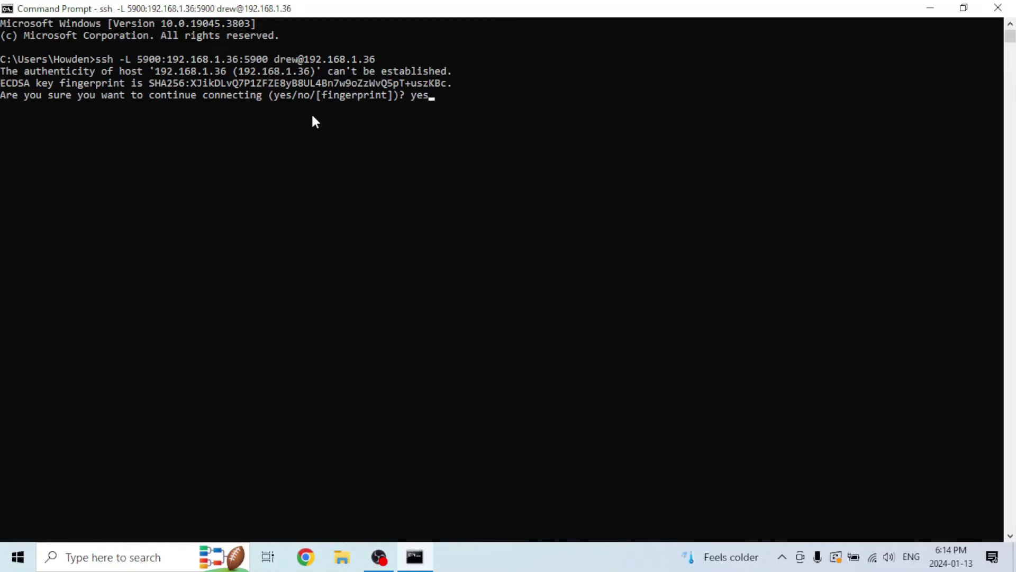
{"action": "key", "text": "Return"}
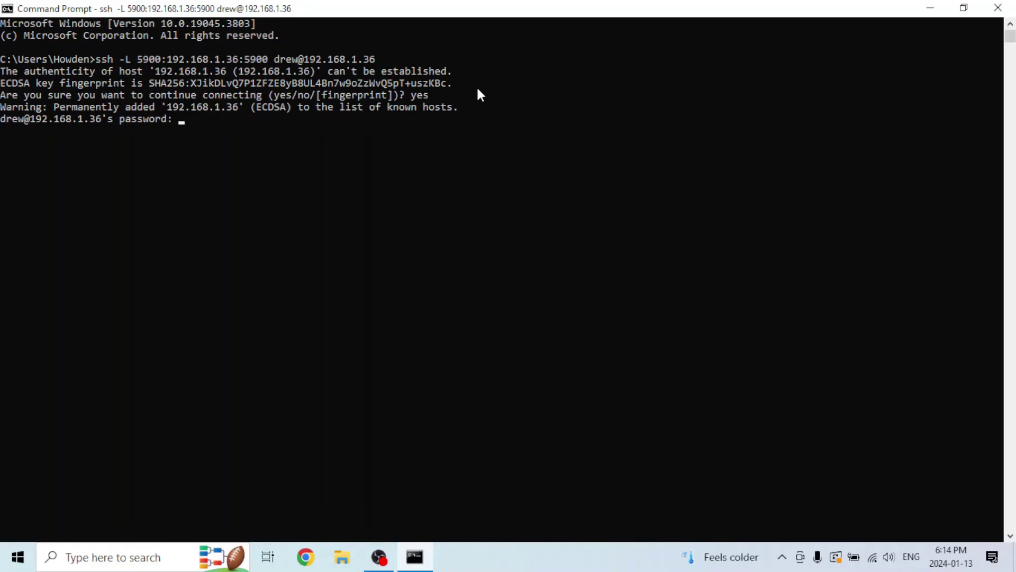
{"action": "key", "text": "Return"}
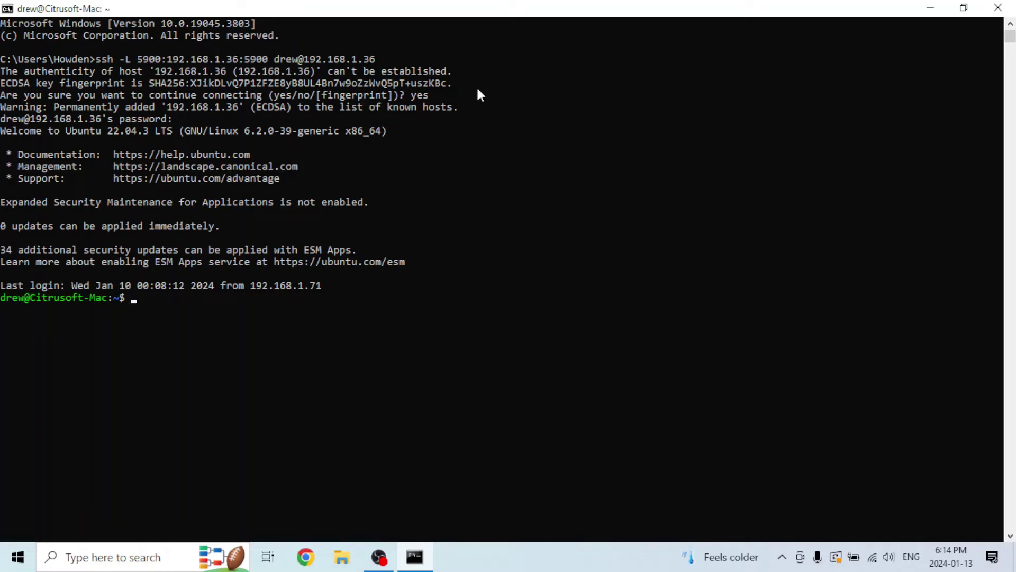
Minimize the SSH terminal and launch TightVNC Viewer with Remote Host set to localhost
{"action": "left_click", "coordinate": [932, 10]}
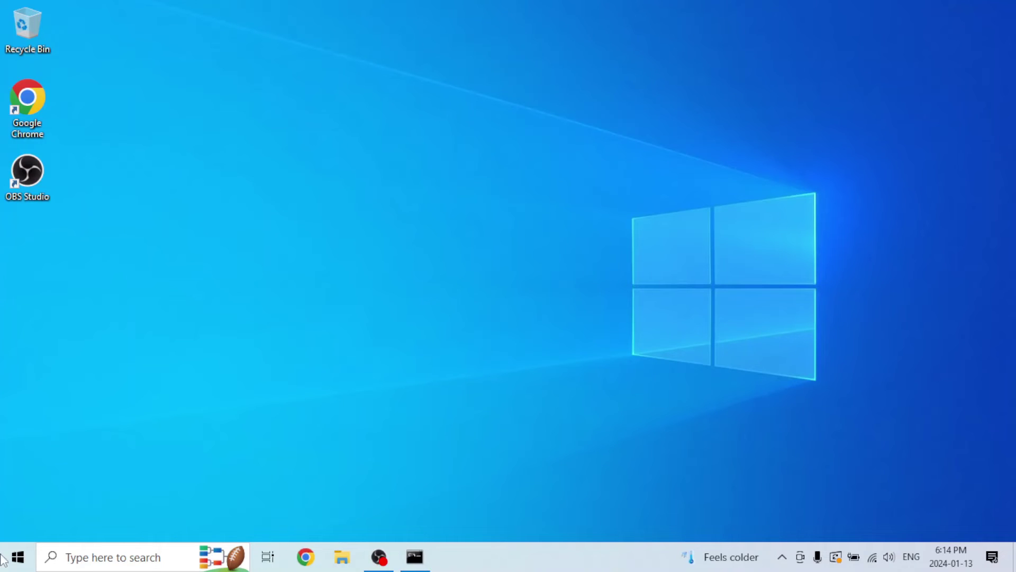
{"action": "left_click", "coordinate": [2, 568]}
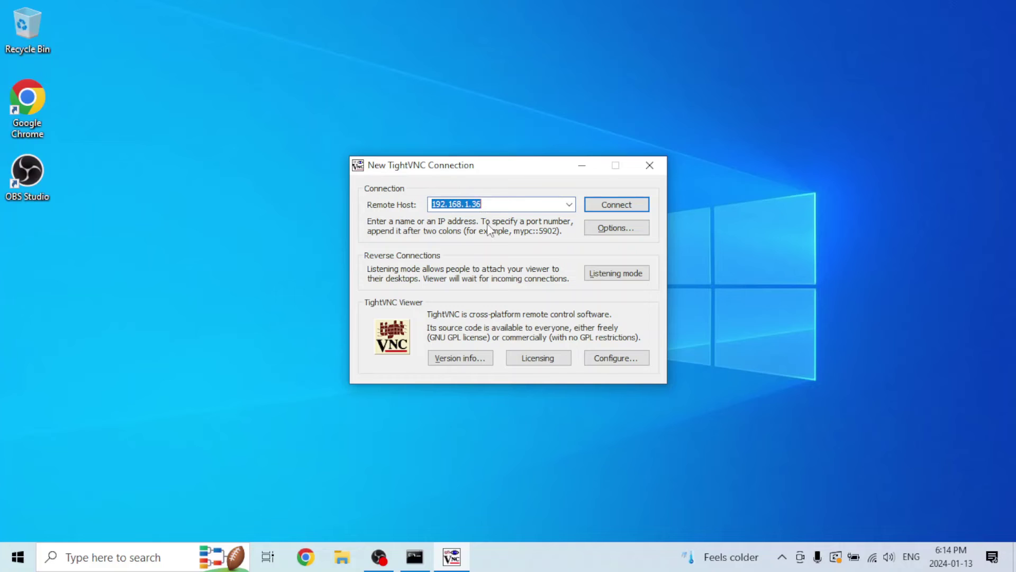
{"action": "type", "text": "local"}
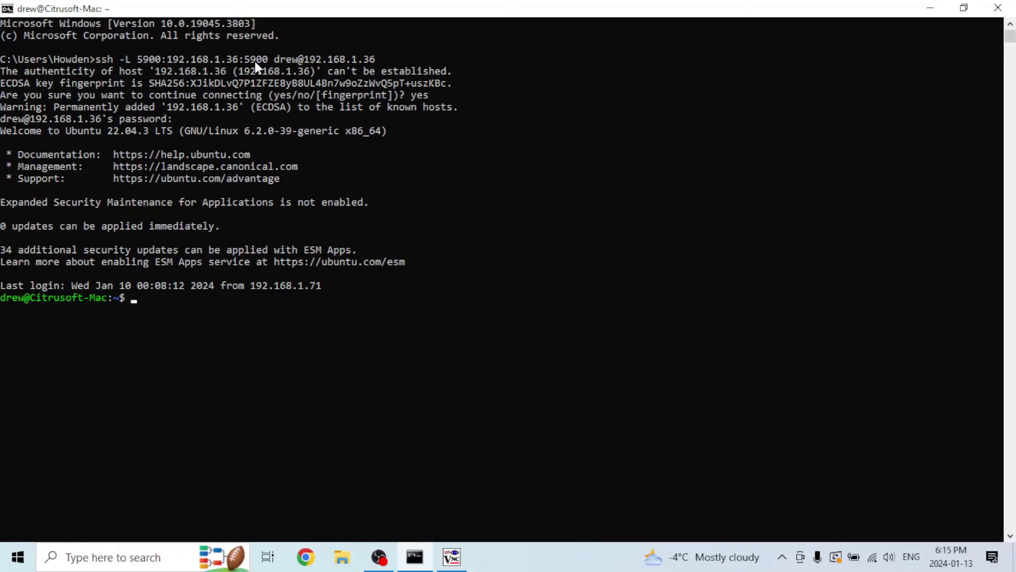
{"action": "left_click", "coordinate": [931, 7]}
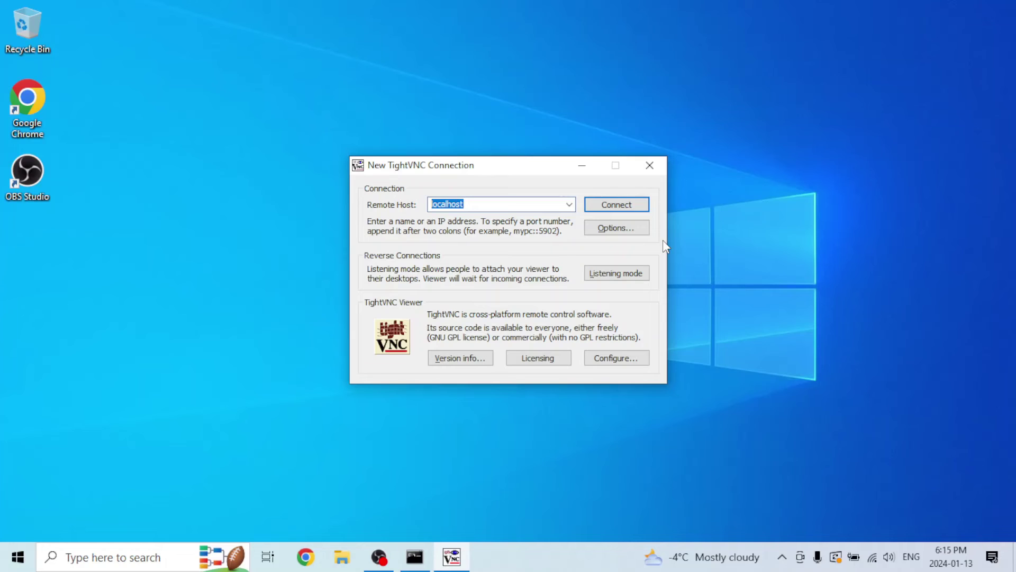
Connect to localhost through the tunnel and submit the VNC password to view the remote desktop
{"action": "key", "text": "Return"}
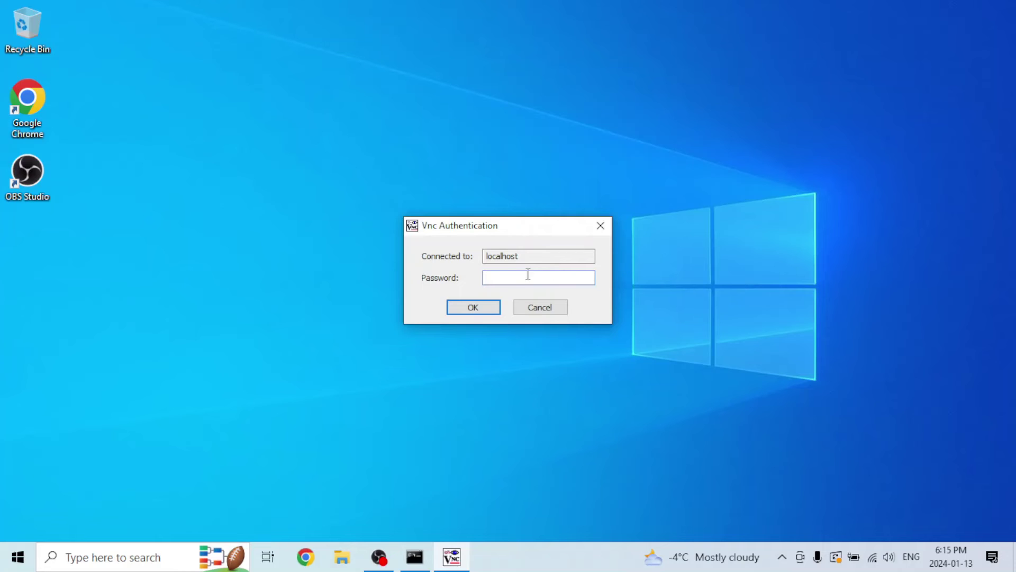
{"action": "key", "text": "ctrl+v"}
{"action": "key", "text": "Return"}
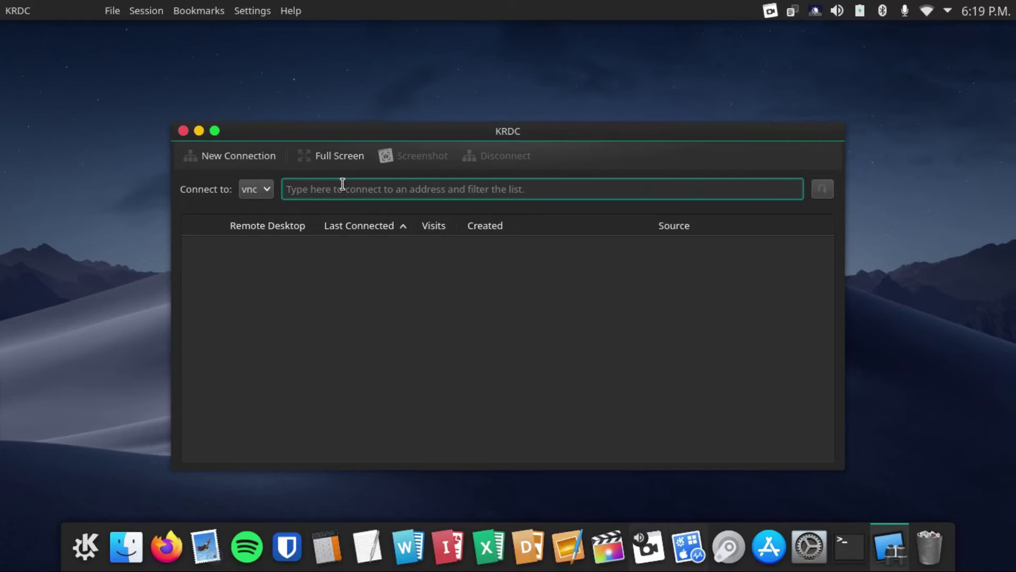
Switch KRDC's connection protocol from vnc to rdp, then bring the Ubuntu VM window forward
{"action": "left_click", "coordinate": [259, 190]}
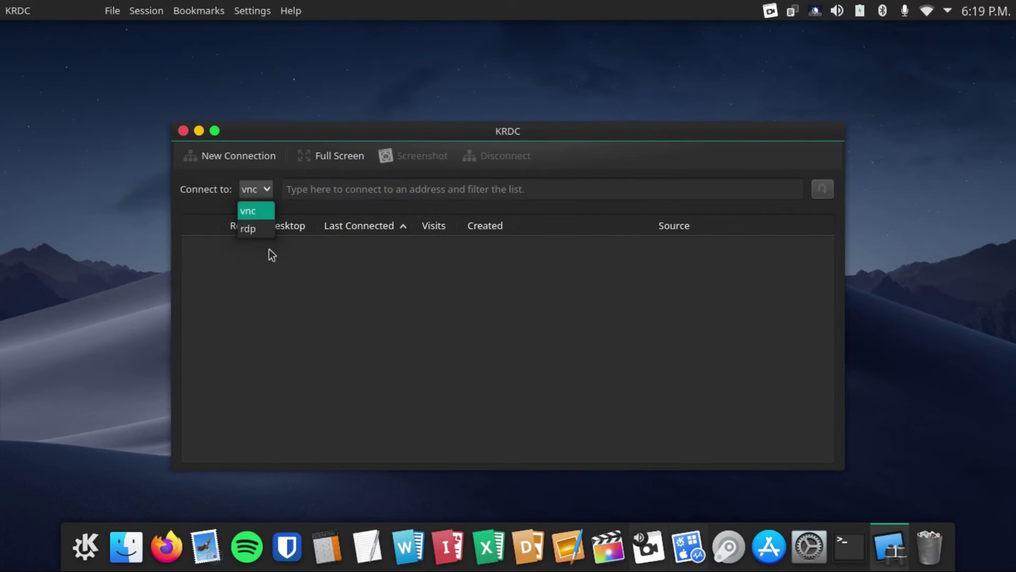
{"action": "left_click", "coordinate": [264, 231]}
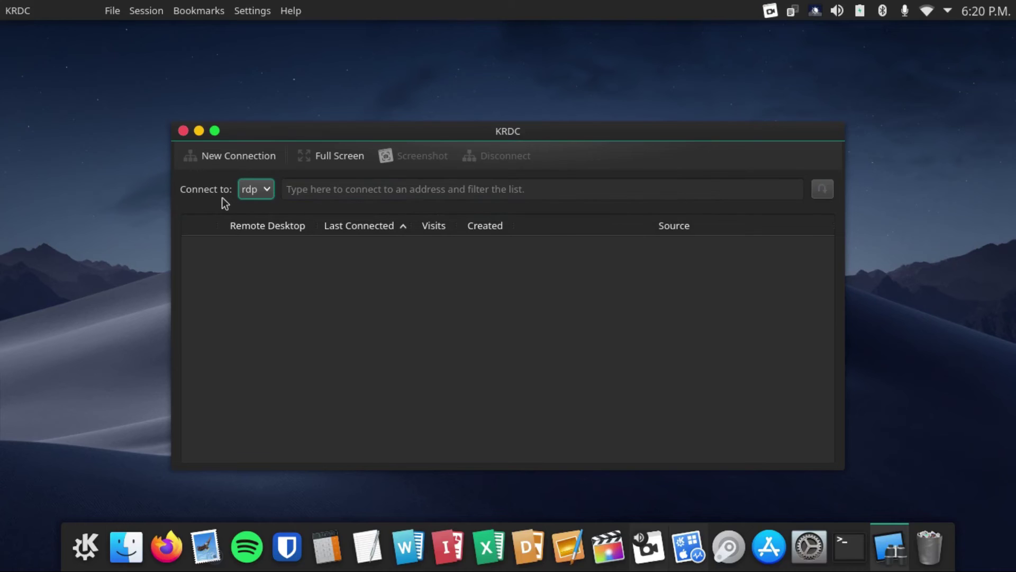
{"action": "left_click", "coordinate": [689, 539]}
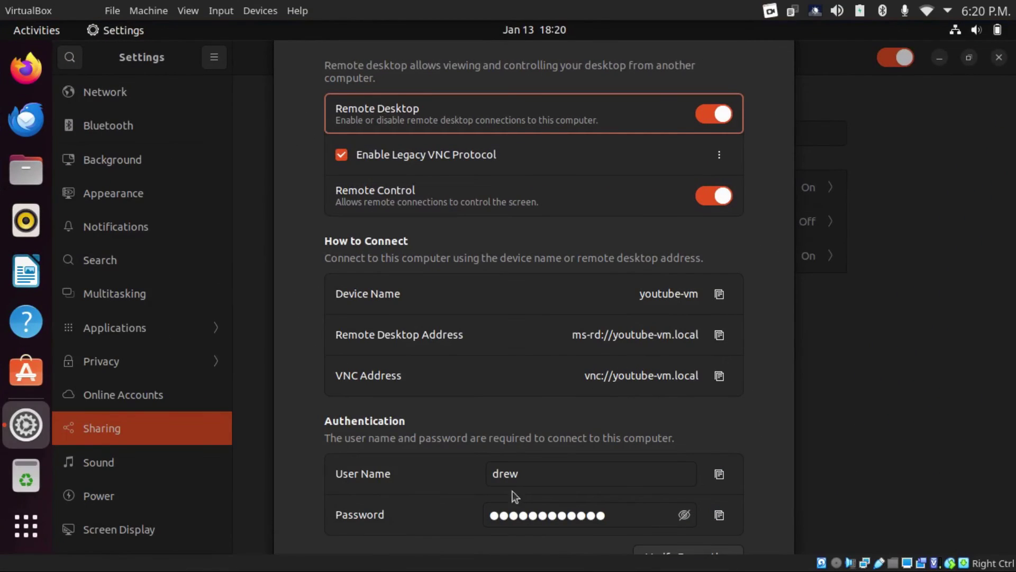
Reveal the Remote Desktop sharing password in plain text
{"action": "left_click", "coordinate": [685, 515]}
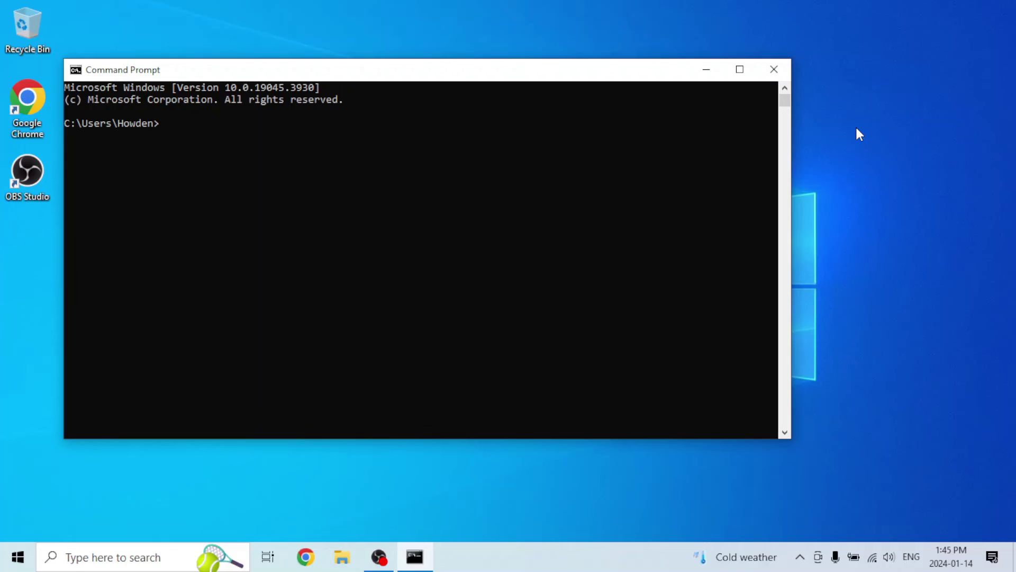
Type an ssh -L 3389:192.168.1.36:3389 tunnel command to the remote account at 192.168.1.36
{"action": "type", "text": "ssh -L 3389"}
{"action": "type", "text": ":192.168.1."}
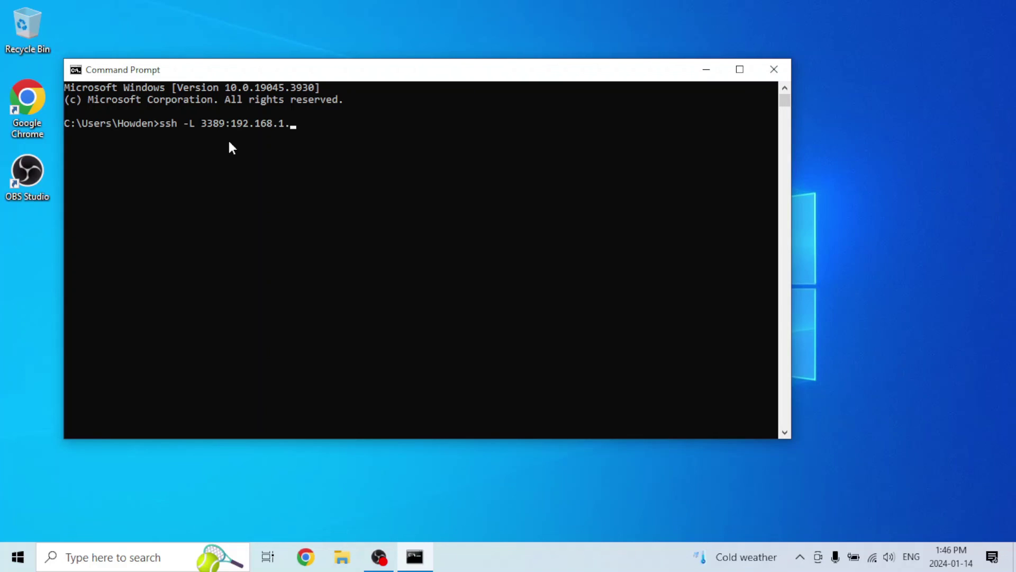
{"action": "type", "text": "36:3389 drew@192.168.1."}
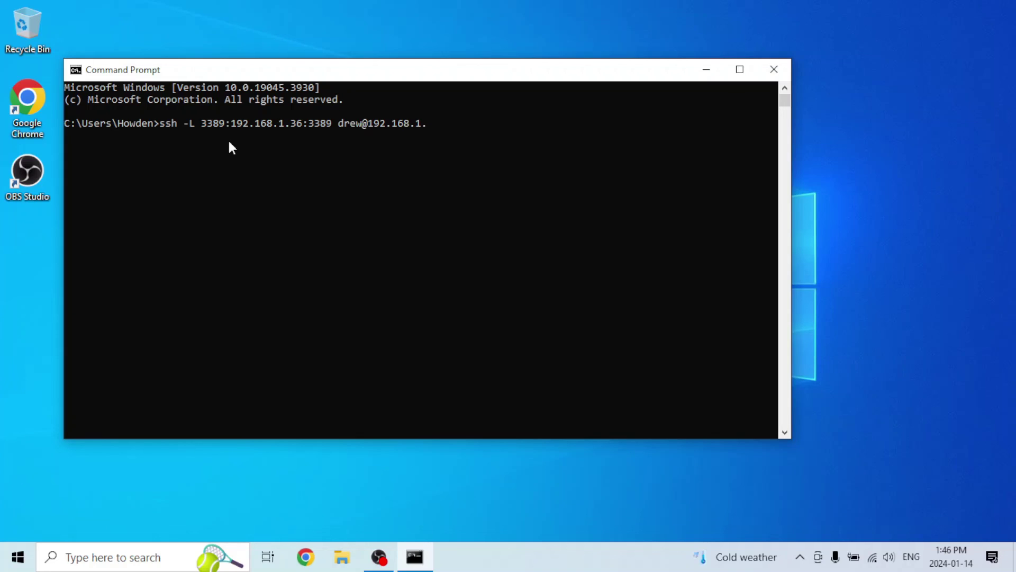
{"action": "type", "text": "36"}
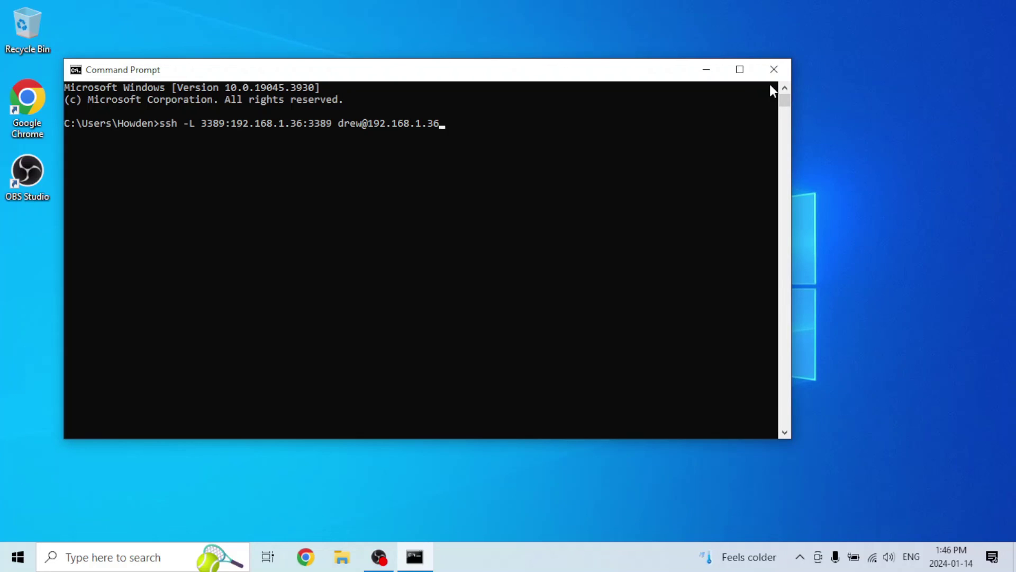